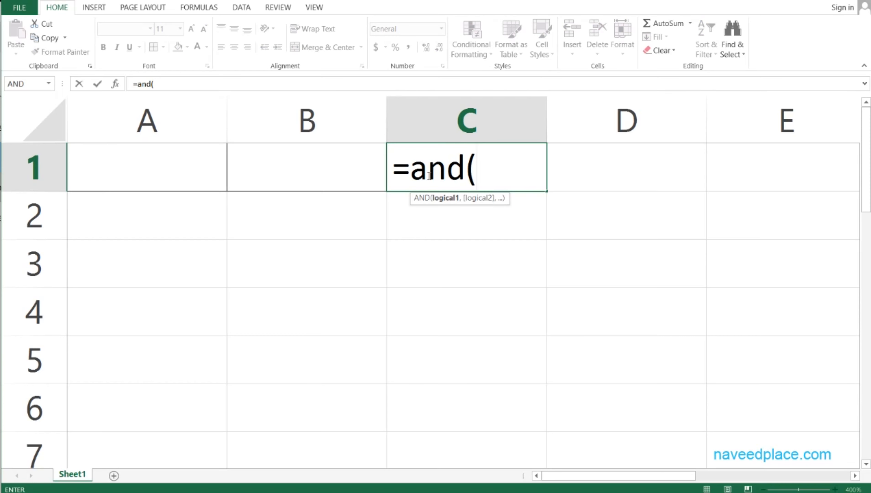
# Complete the AND formula in C1 to test whether A1 equals the person's first name in quotation marks and B1 equals 123
pyautogui.click(170, 187)
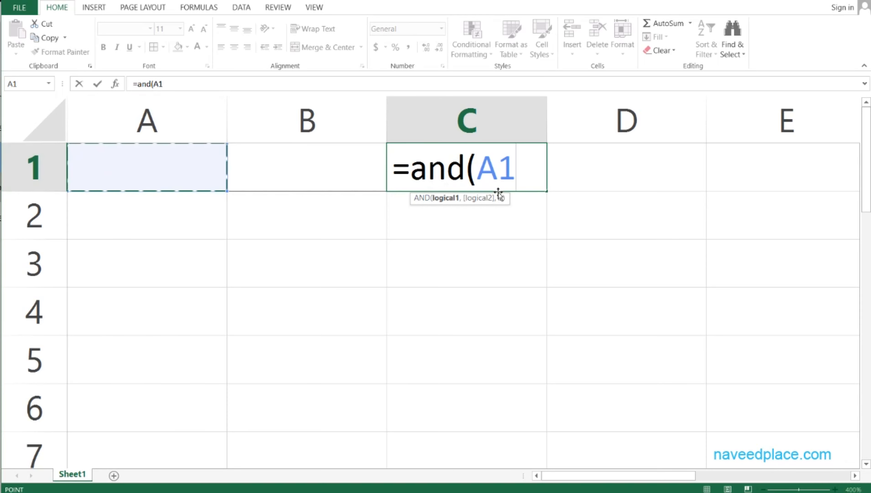
pyautogui.write('=')
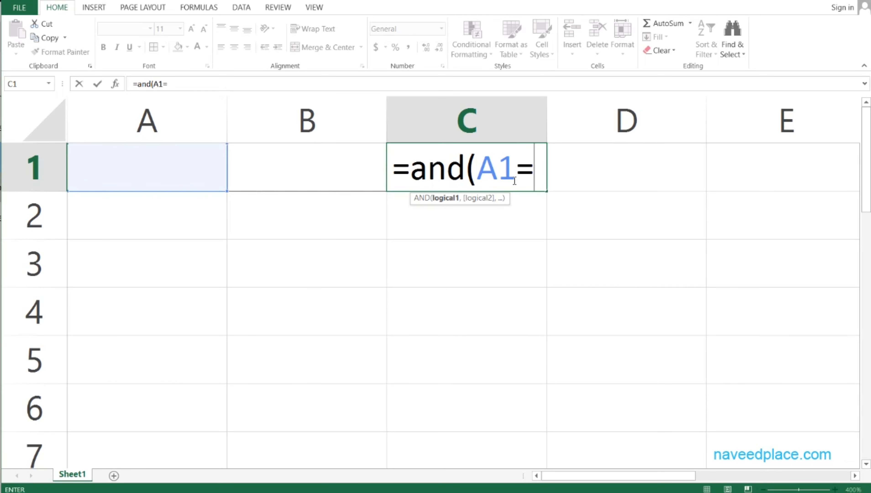
pyautogui.write('"naveed"')
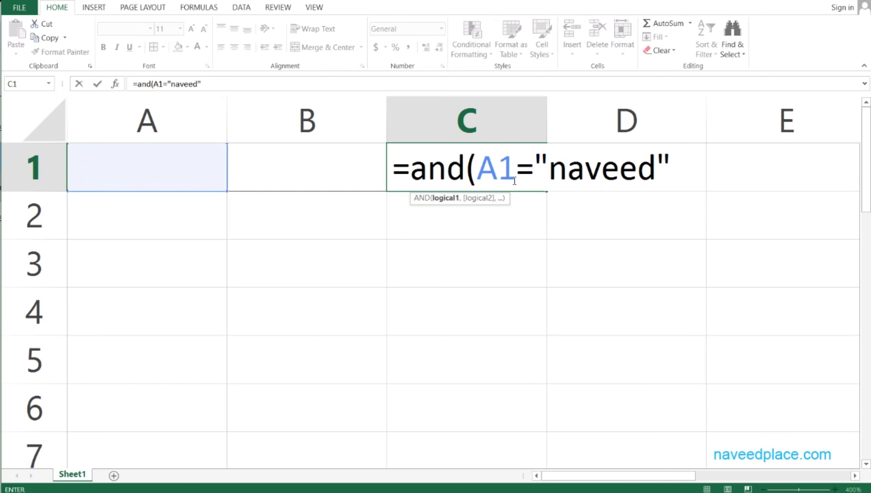
pyautogui.write(',')
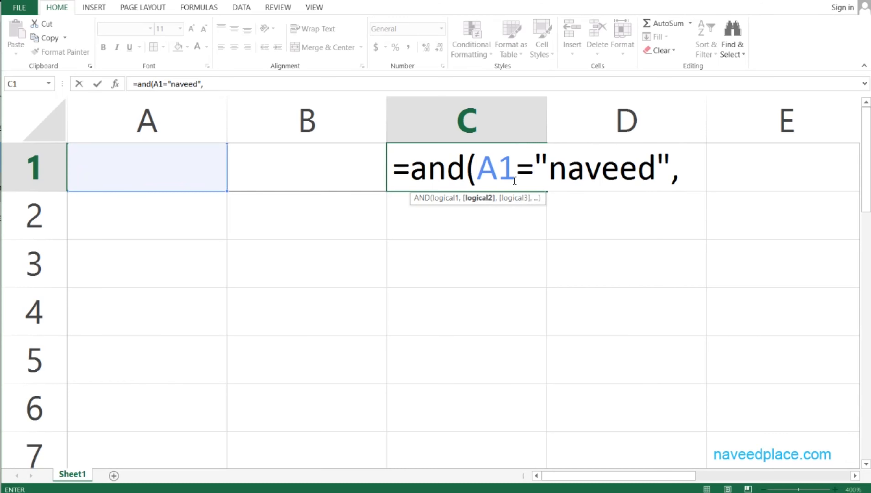
pyautogui.click(288, 177)
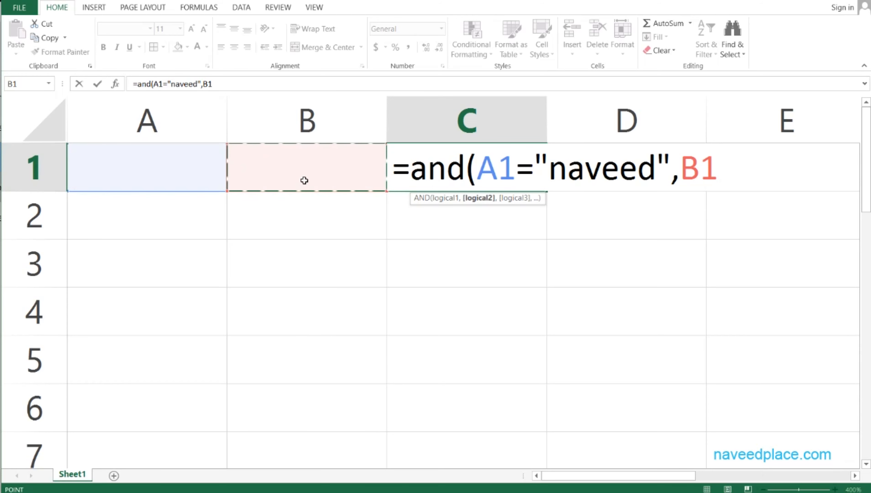
pyautogui.write('=123')
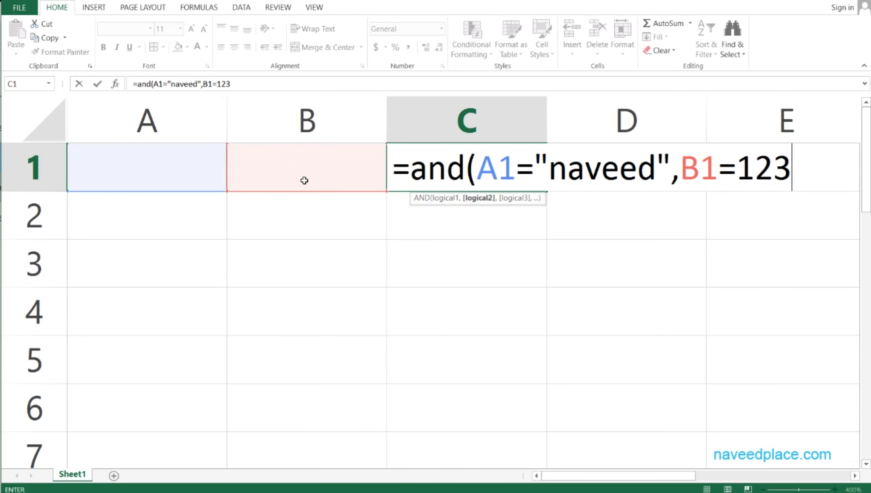
pyautogui.press('Return')
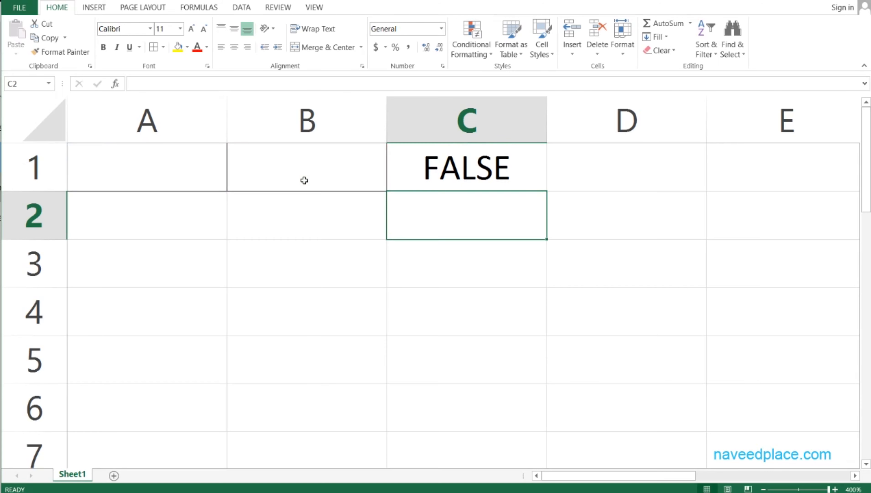
# Enter the person's first name in cell A1, in lowercase
pyautogui.press('Up')
pyautogui.press('Left')
pyautogui.press('Left')
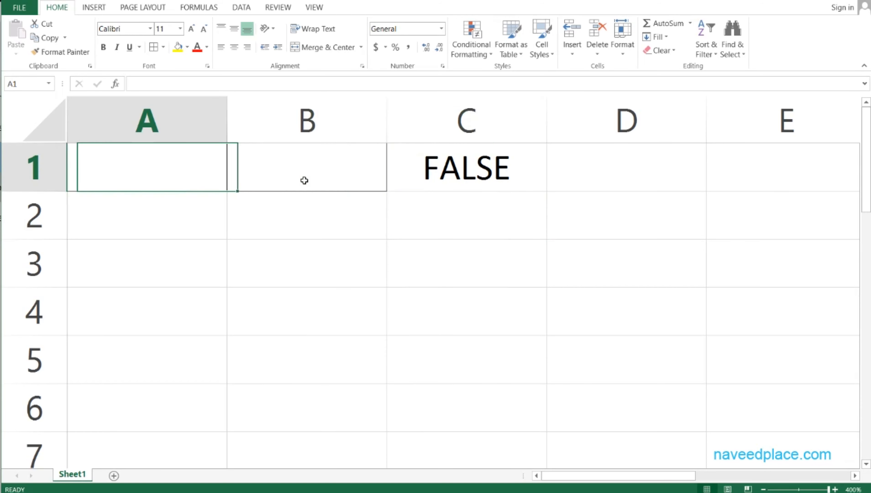
pyautogui.write('naveed')
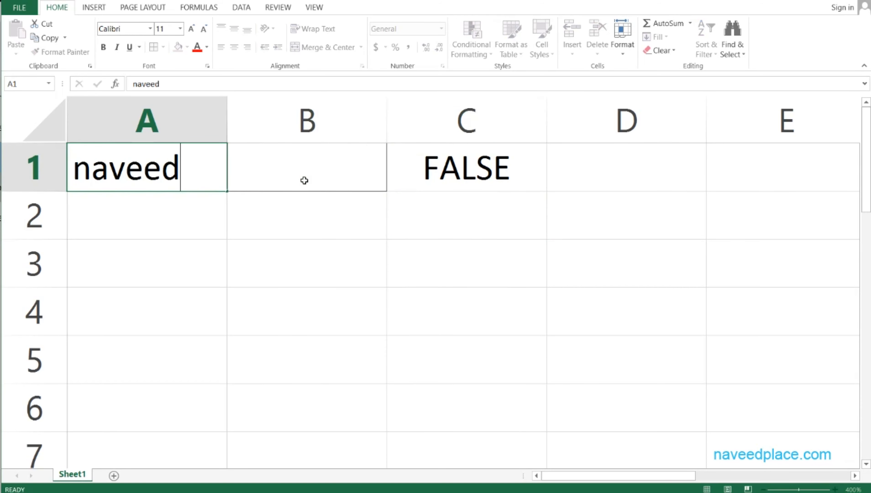
pyautogui.press('Return')
# Enter 123 in cell B1 and return to the AND formula's cell
pyautogui.press('Right')
pyautogui.press('Up')
pyautogui.write('123')
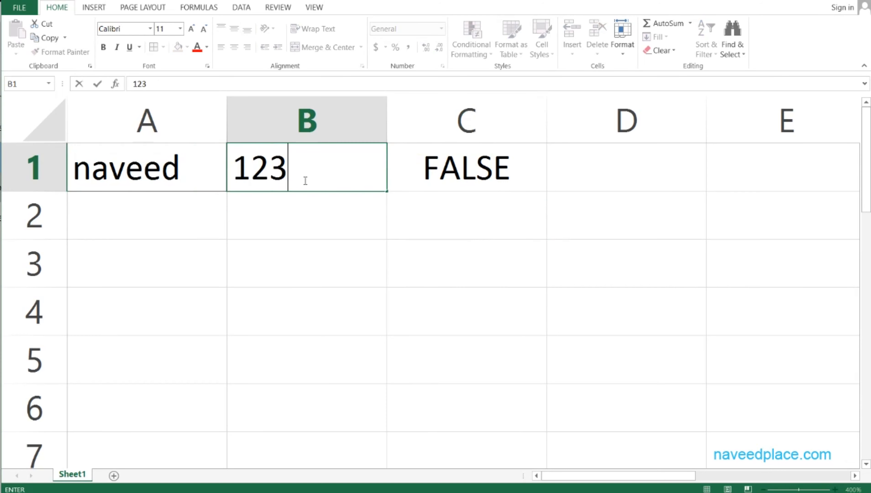
pyautogui.press('Return')
pyautogui.press('Right')
pyautogui.press('Up')
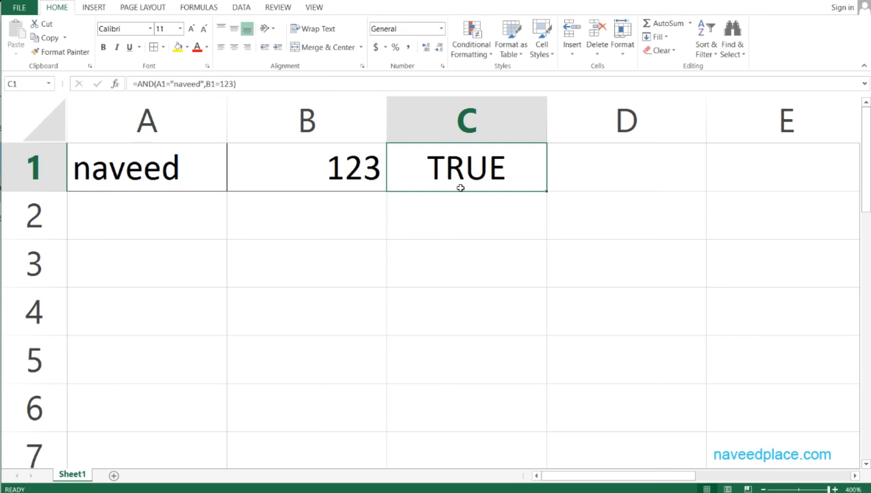
# Label the cell below the AND formula "And" and the cell beside that label "Or"
pyautogui.click(445, 215)
pyautogui.write('And')
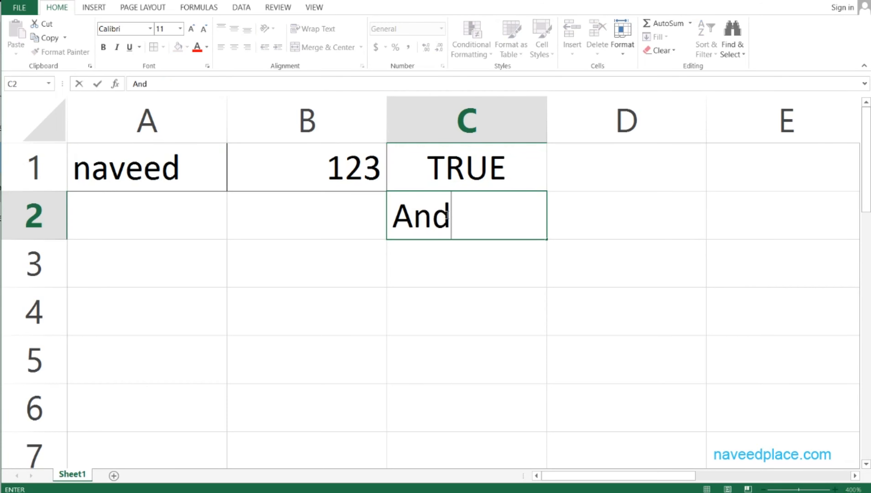
pyautogui.press('Return')
pyautogui.press('Up')
pyautogui.press('Right')
pyautogui.write('Or')
pyautogui.press('Return')
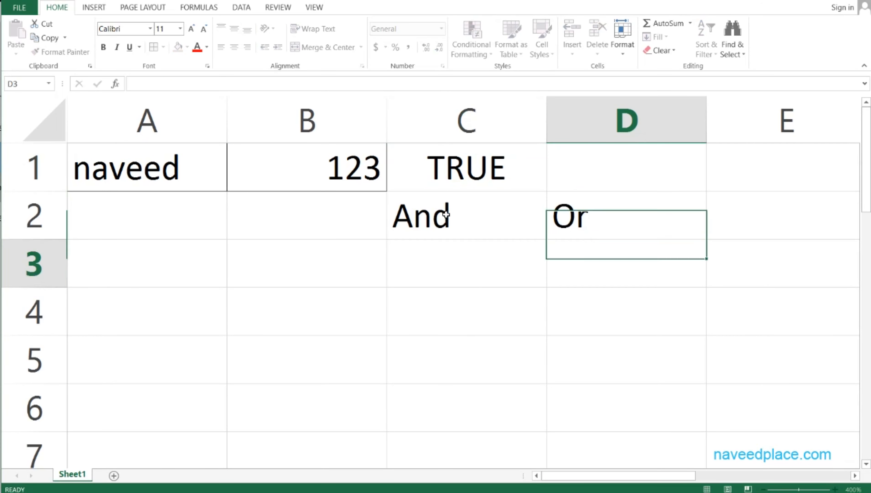
# Examine the AND formula in C1 and the cells it refers to, leaving the formula as it is
pyautogui.press('Up')
pyautogui.press('Left')
pyautogui.press('Up')
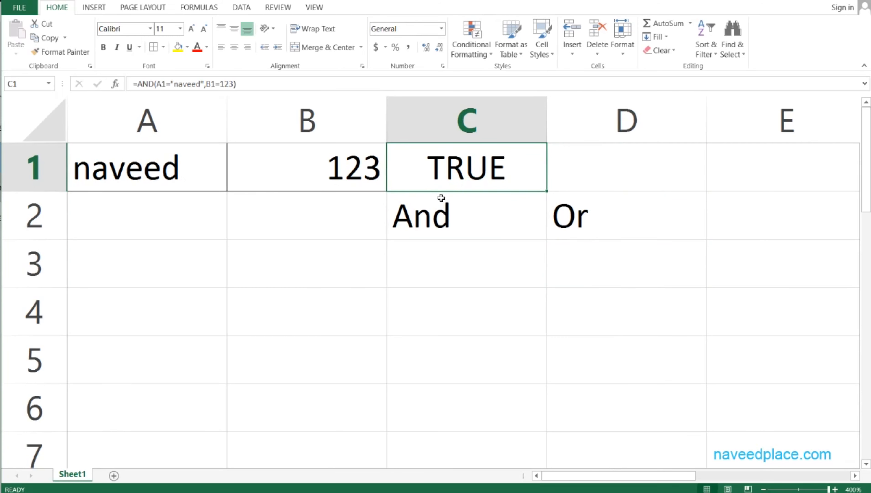
pyautogui.click(134, 175)
pyautogui.doubleClick(417, 174)
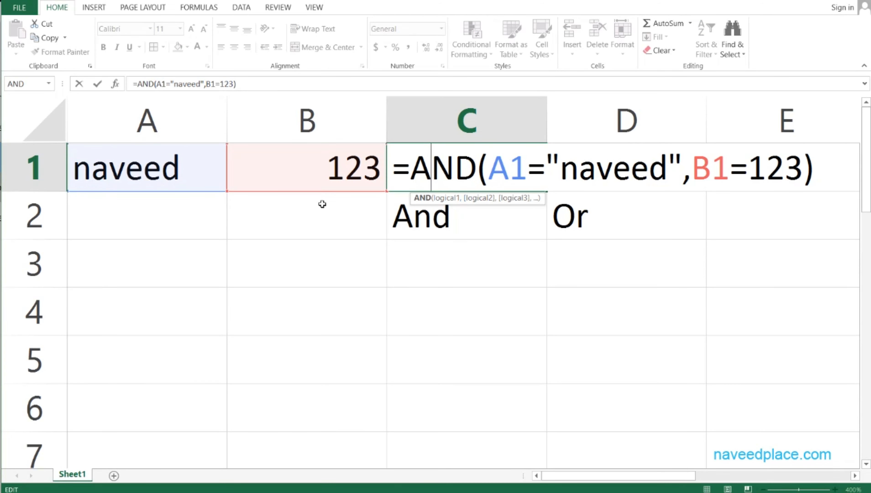
pyautogui.write('`')
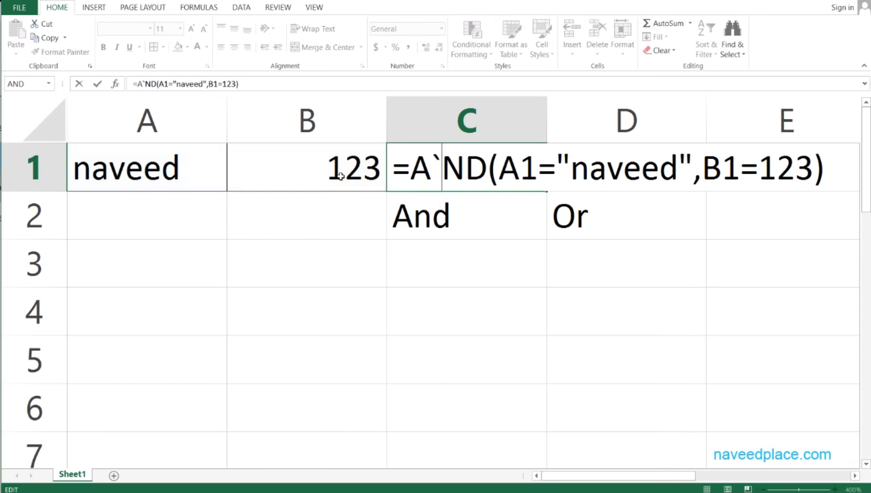
pyautogui.press('BackSpace')
pyautogui.click(295, 262)
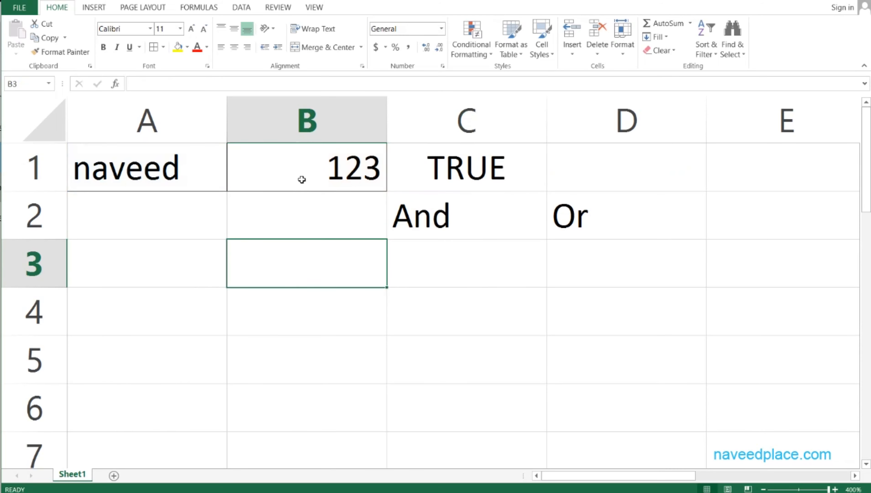
# Test the AND formula by removing the last letter of the name in A1, and undo the edit
pyautogui.click(153, 161)
pyautogui.doubleClick(177, 167)
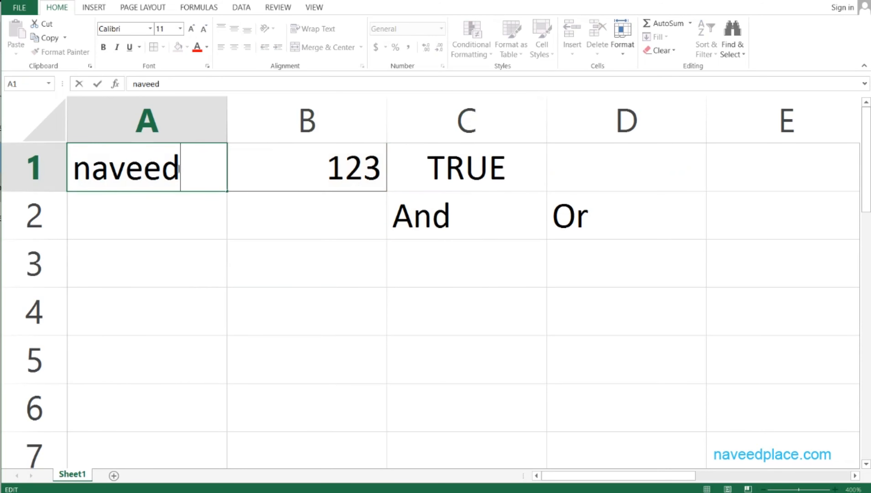
pyautogui.press('BackSpace')
pyautogui.press('Return')
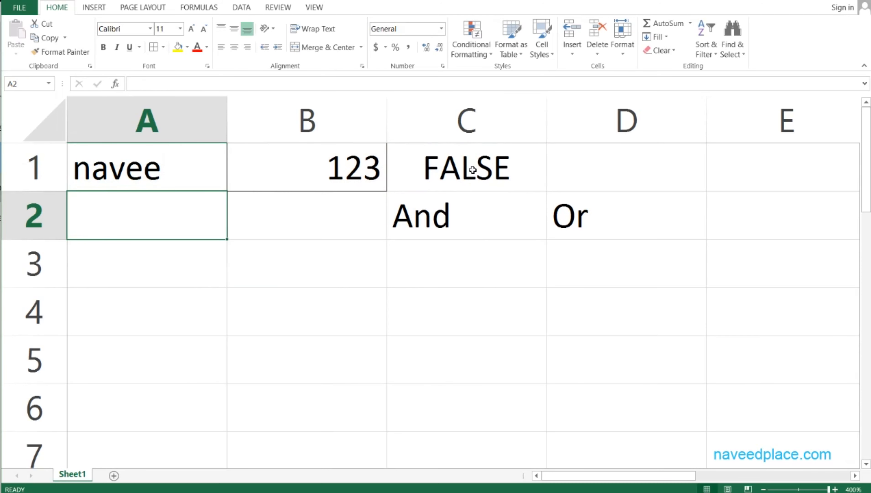
pyautogui.hotkey('ctrl', 'z')
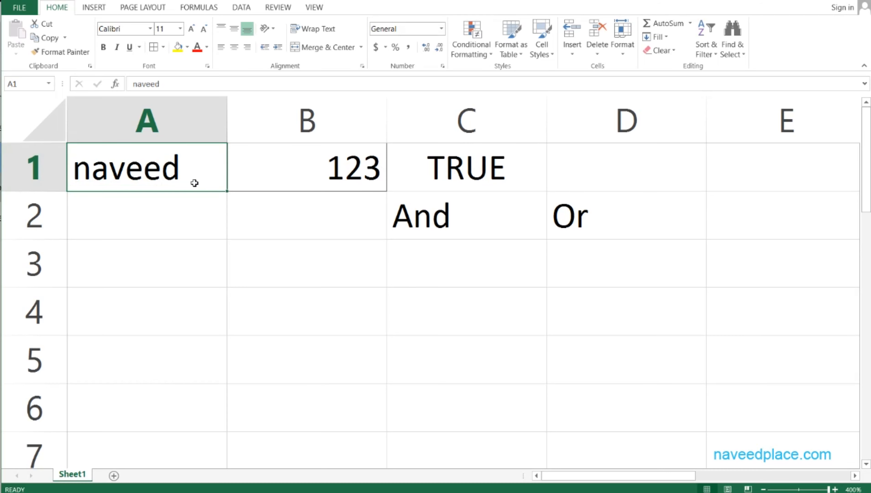
pyautogui.click(469, 216)
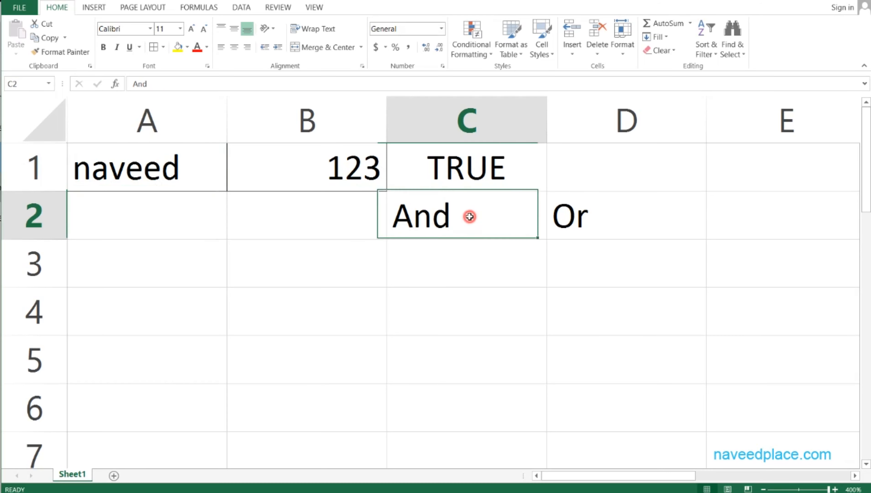
pyautogui.click(206, 172)
pyautogui.click(301, 177)
pyautogui.click(148, 177)
pyautogui.click(290, 176)
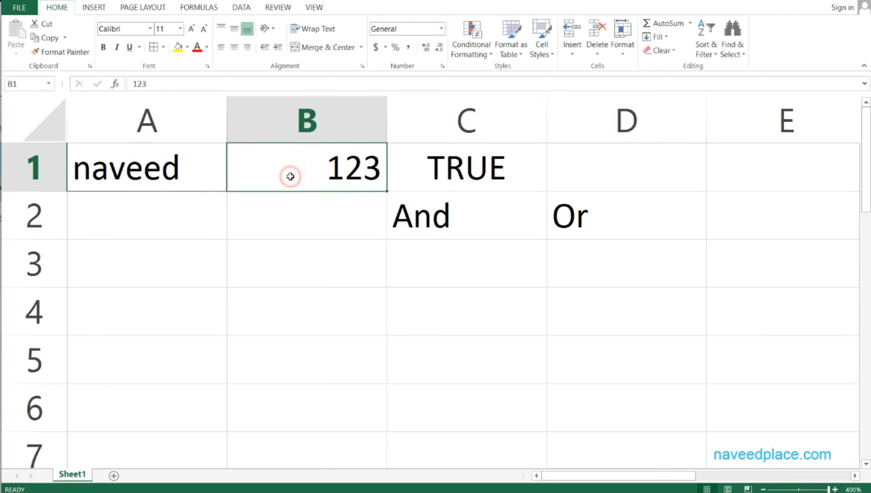
pyautogui.click(158, 184)
pyautogui.click(266, 178)
# Begin an OR formula in D1 whose first condition tests whether A1 equals the person's first name in quotation marks
pyautogui.click(626, 179)
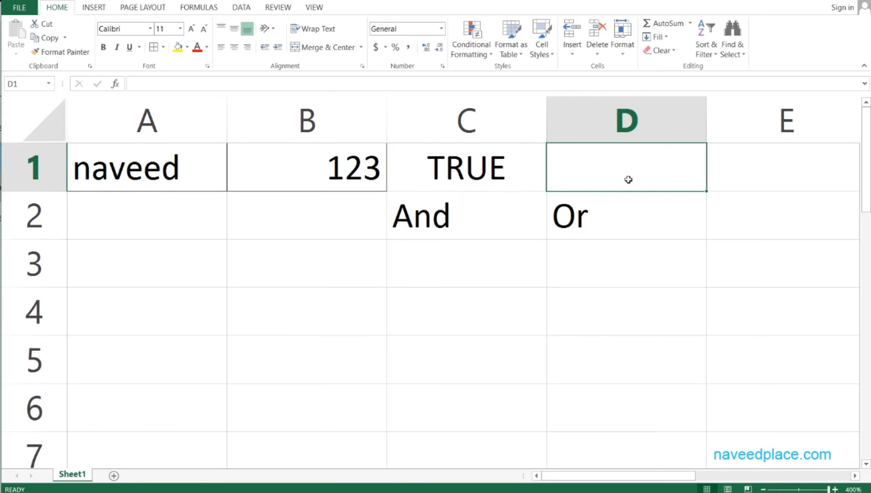
pyautogui.write('=')
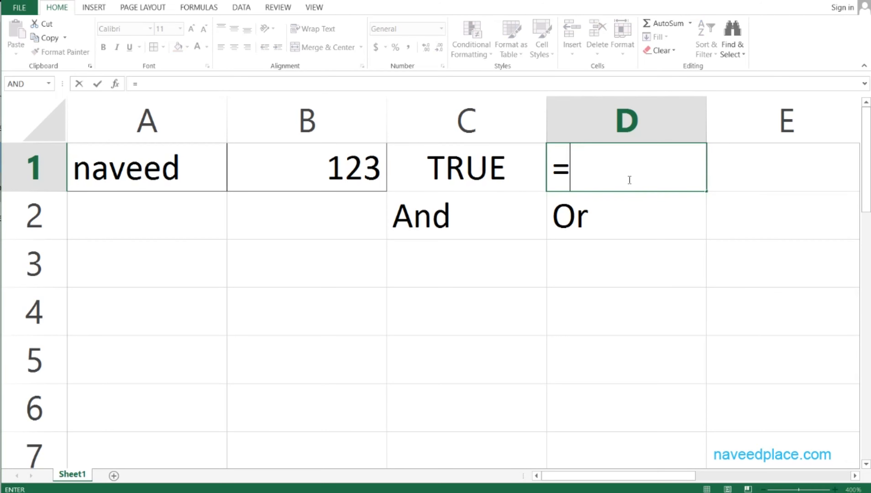
pyautogui.write('or(')
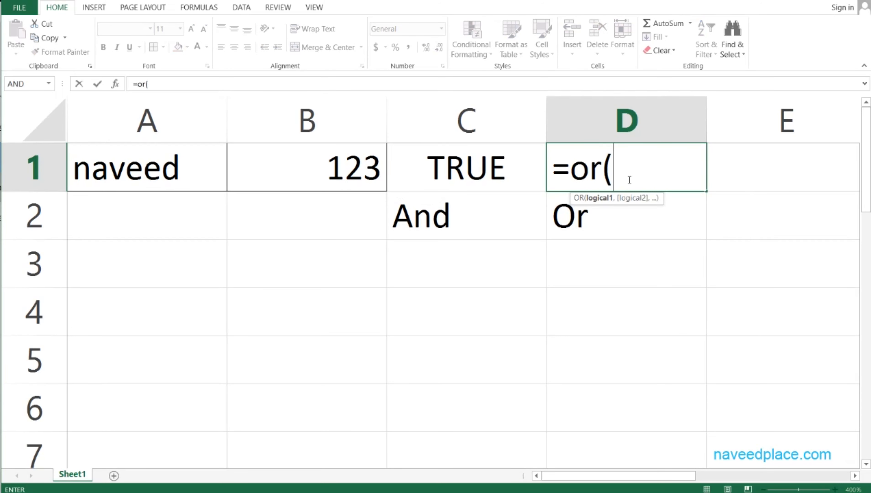
pyautogui.click(75, 178)
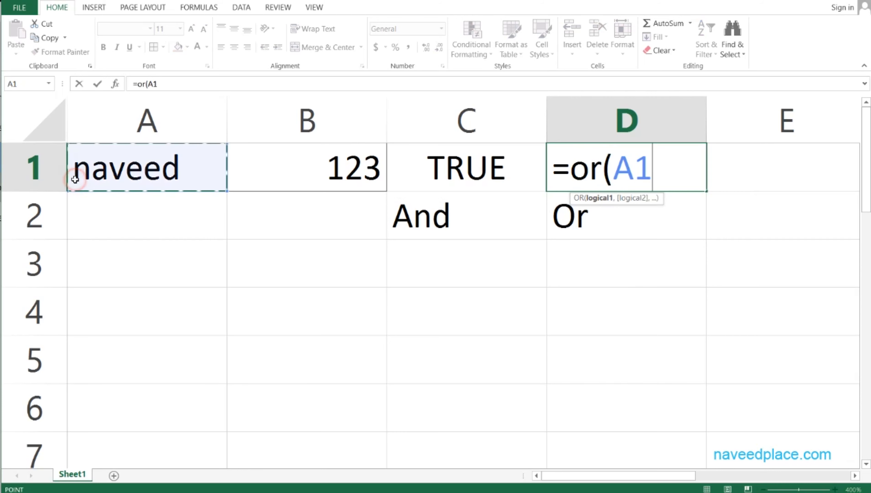
pyautogui.write('="')
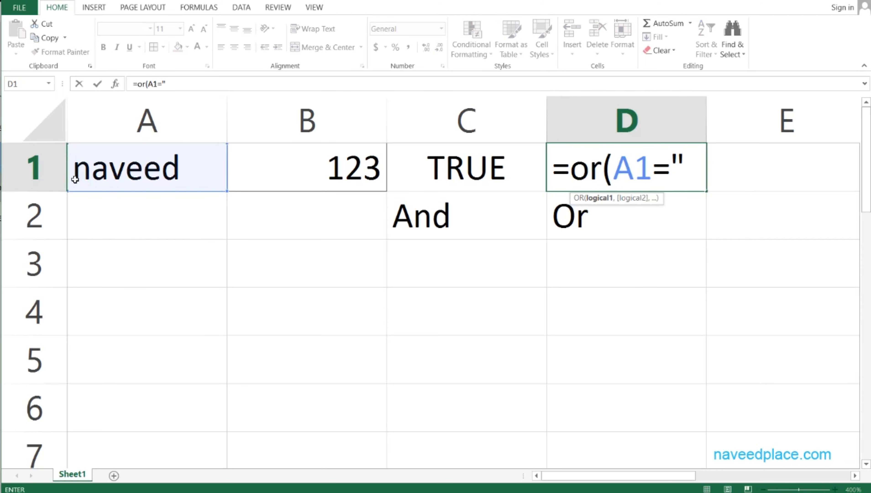
pyautogui.write('naveeed"')
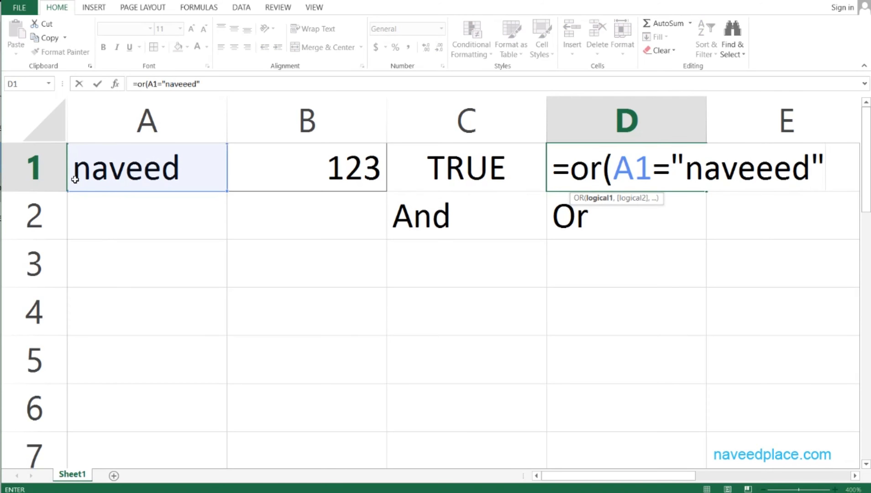
pyautogui.press('BackSpace')
pyautogui.press('BackSpace')
pyautogui.write('d')
pyautogui.press('BackSpace')
pyautogui.press('BackSpace')
pyautogui.write('d",')
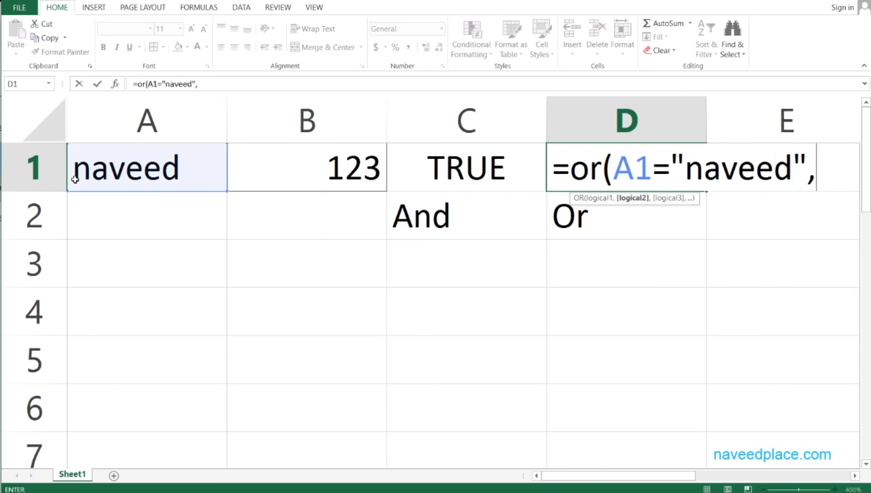
# Complete the OR formula in D1 with a second condition testing whether B1 equals 123
pyautogui.click(374, 168)
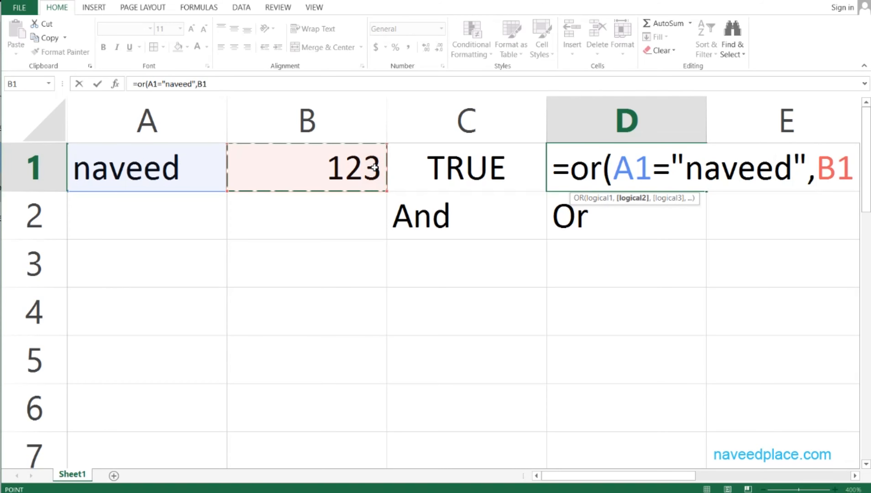
pyautogui.write('="')
pyautogui.press('BackSpace')
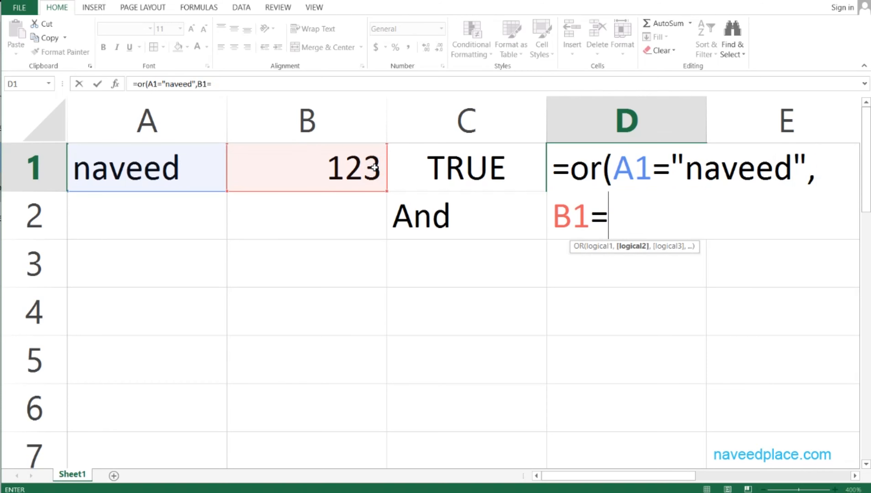
pyautogui.write('123')
pyautogui.press('Return')
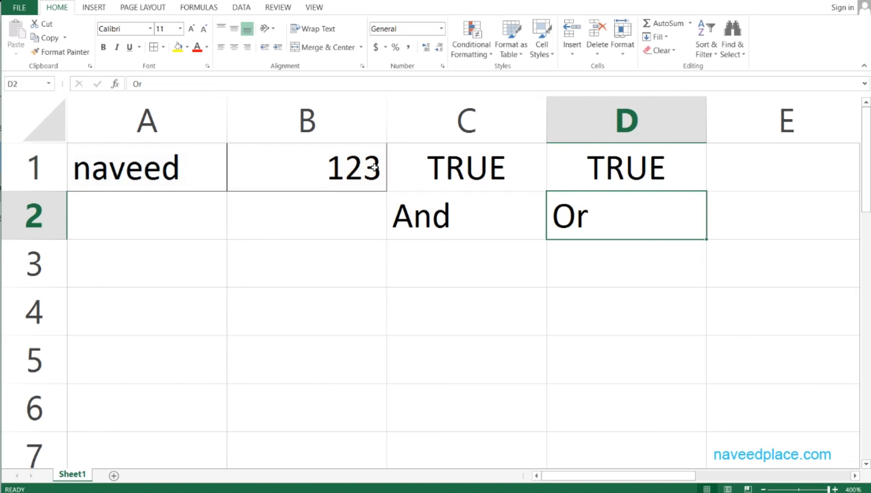
# Compare the AND formula in C1 with the OR formula in D1
pyautogui.press('Up')
pyautogui.press('Left')
pyautogui.press('Left')
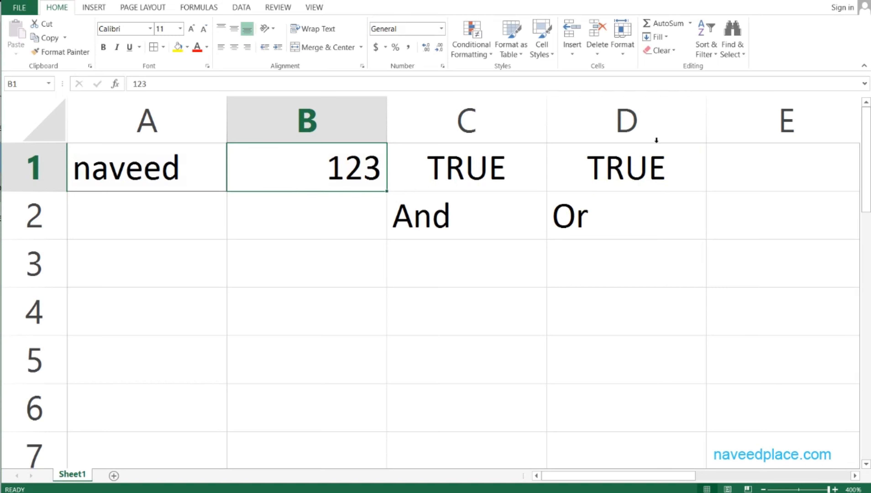
pyautogui.click(653, 171)
pyautogui.doubleClick(493, 175)
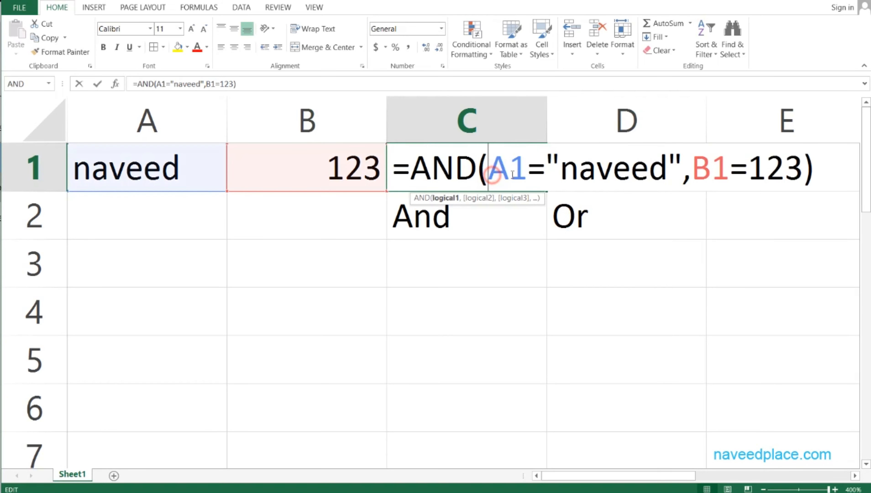
pyautogui.click(651, 174)
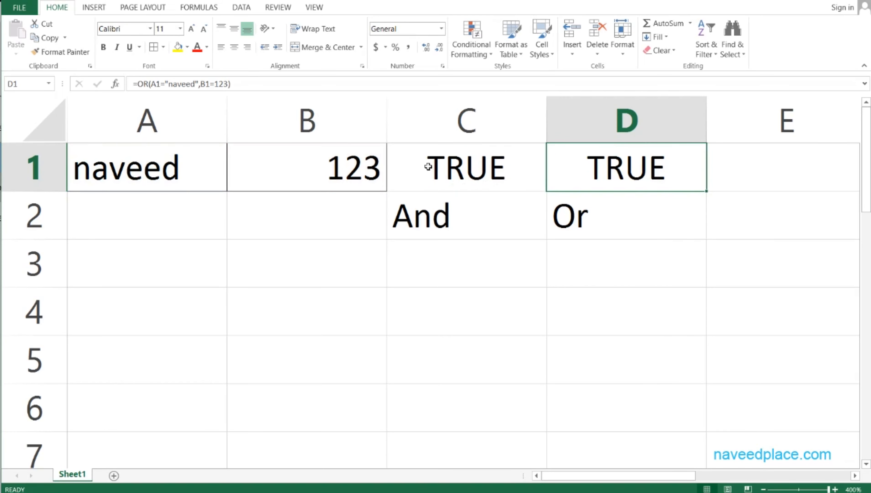
# Test the AND and OR formulas against a missing second condition by clearing the number in B1
pyautogui.click(460, 228)
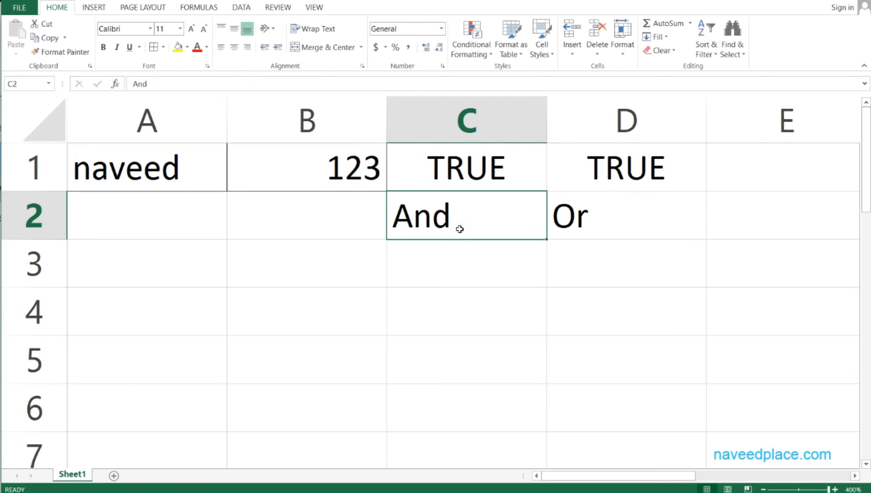
pyautogui.click(98, 177)
pyautogui.click(316, 175)
pyautogui.click(144, 178)
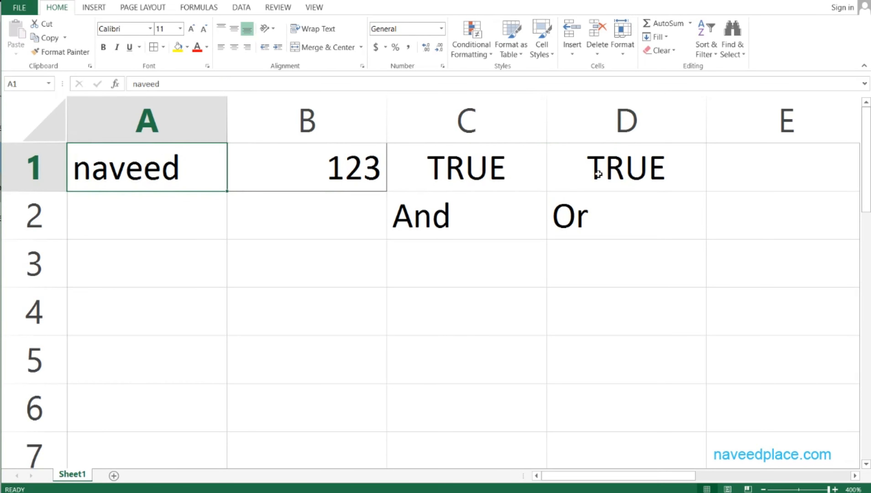
pyautogui.click(332, 171)
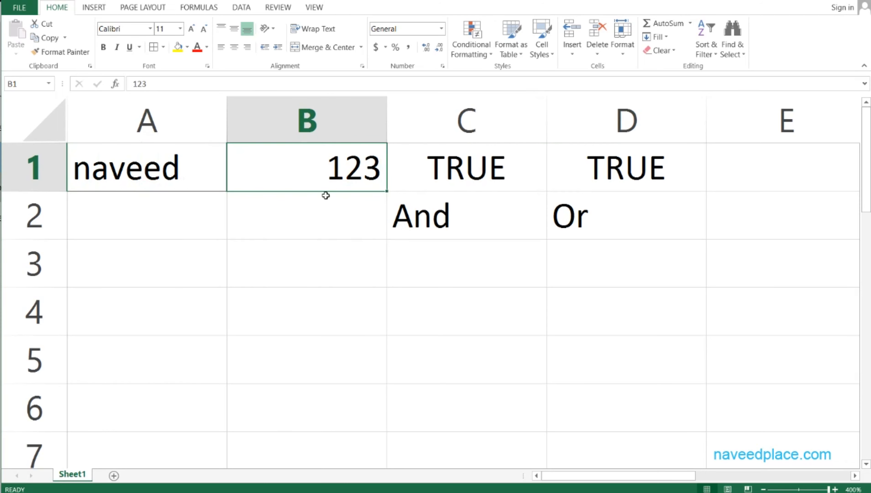
pyautogui.press('Delete')
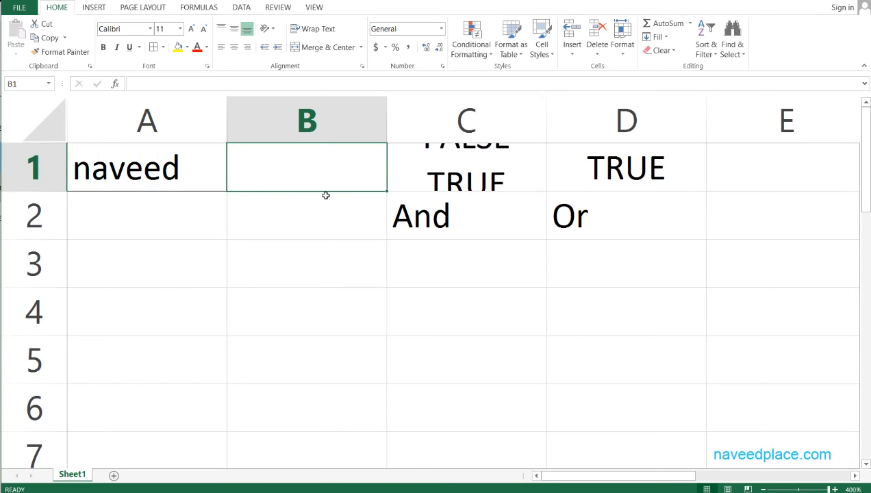
pyautogui.click(326, 195)
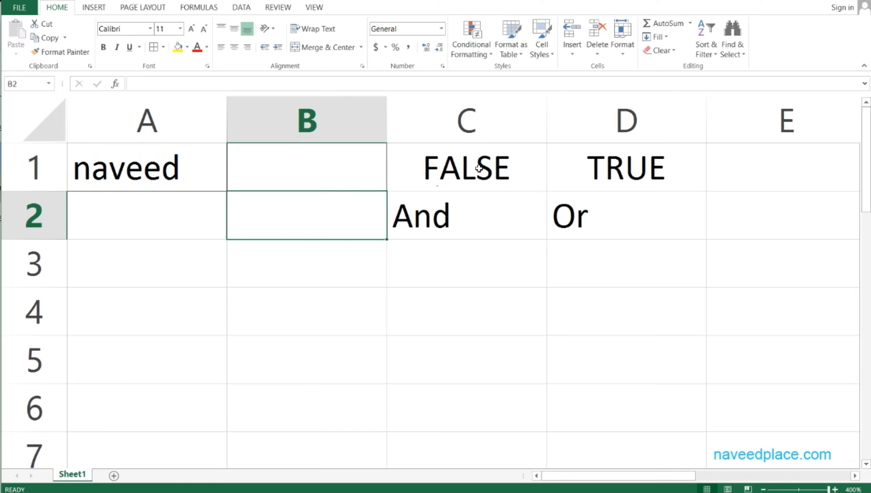
# Examine the OR formula in D1 with B1 empty, and compare it with the And column
pyautogui.click(647, 169)
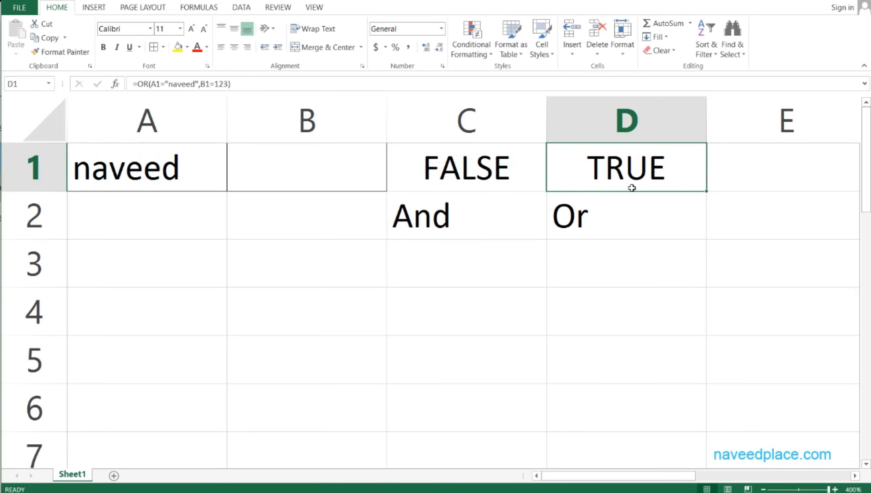
pyautogui.doubleClick(608, 167)
pyautogui.press('Escape')
pyautogui.click(435, 234)
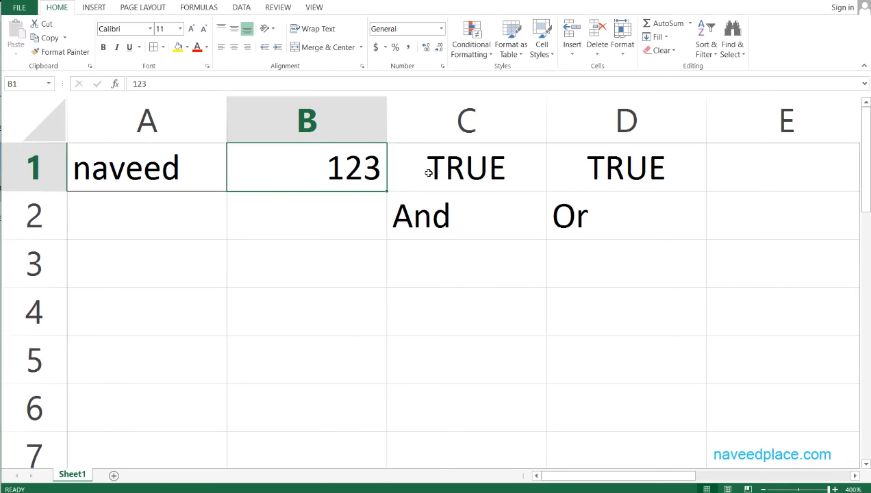
pyautogui.doubleClick(406, 175)
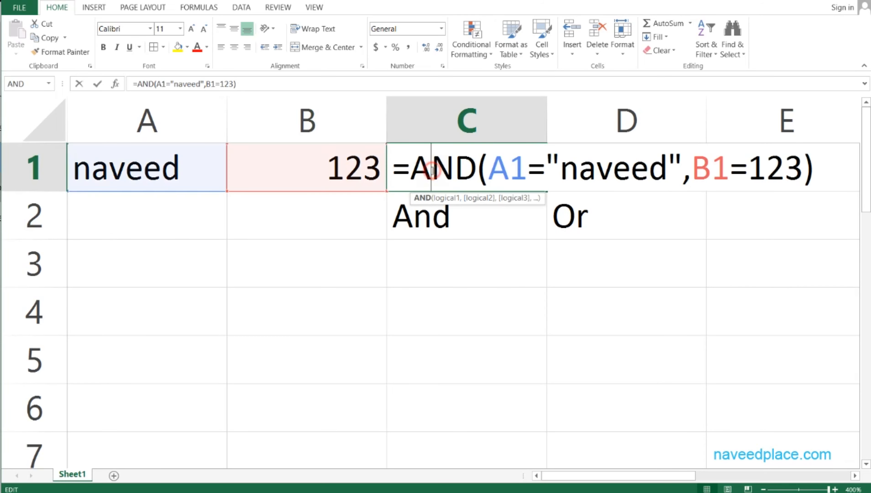
pyautogui.doubleClick(403, 173)
pyautogui.click(438, 211)
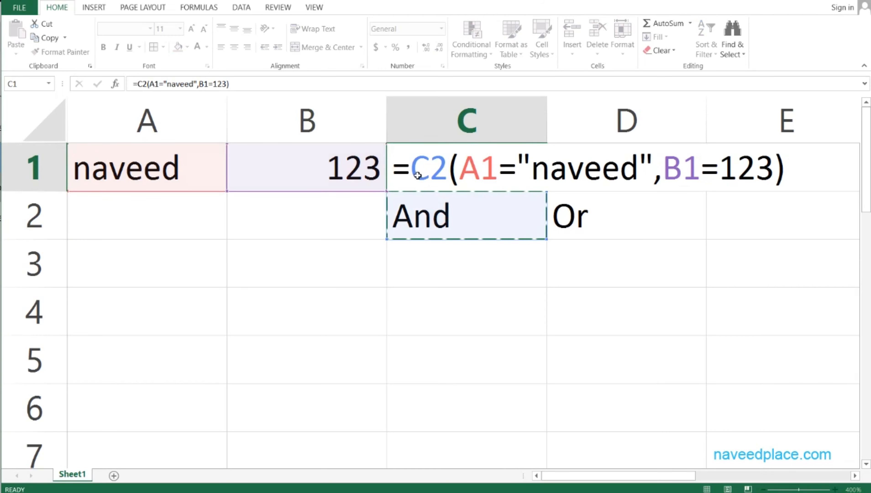
pyautogui.press('Escape')
# Review the full AND formula in C1 and the OR formula in D1, along with their labels in row 2
pyautogui.doubleClick(425, 172)
pyautogui.doubleClick(400, 172)
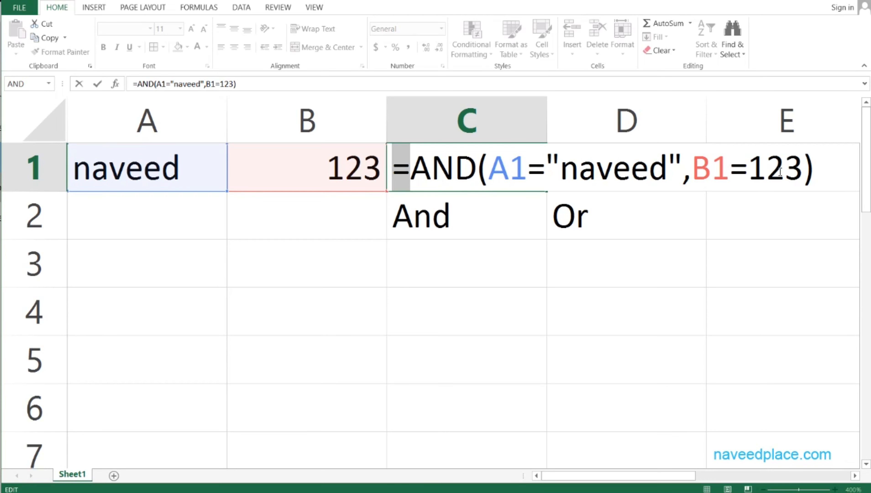
pyautogui.hotkey('ctrl', 'Return')
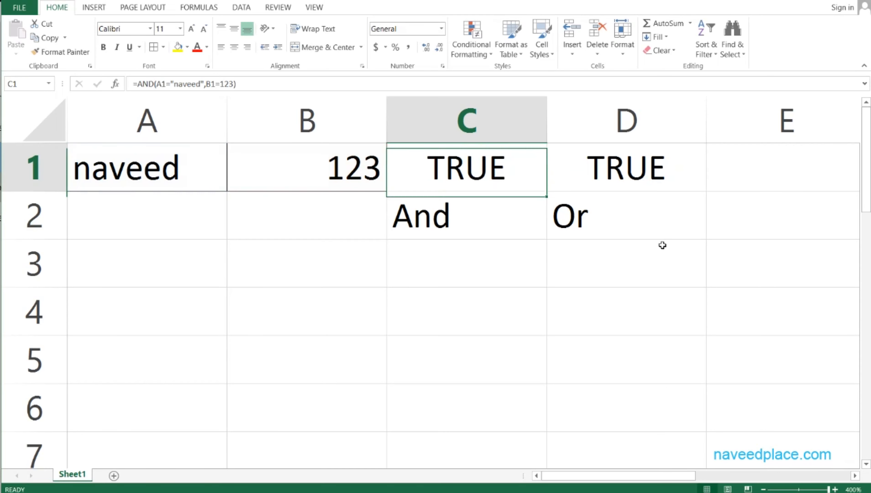
pyautogui.press('Right')
pyautogui.press('F2')
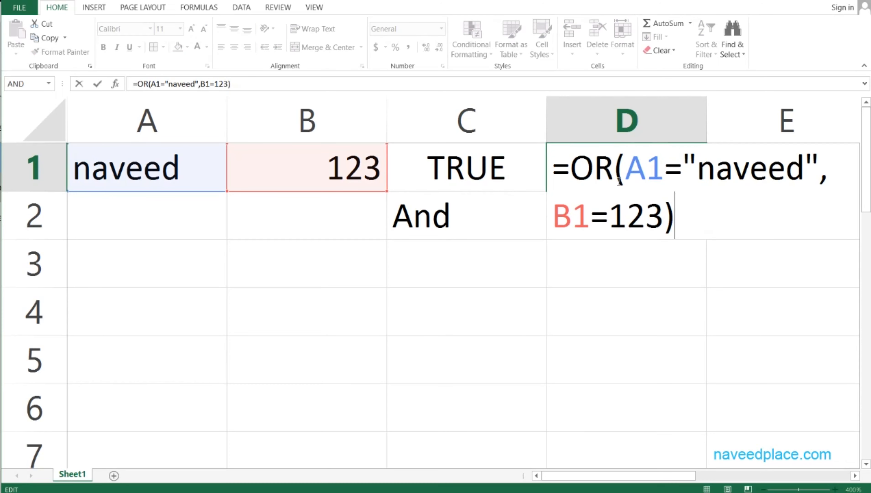
pyautogui.hotkey('ctrl', 'Return')
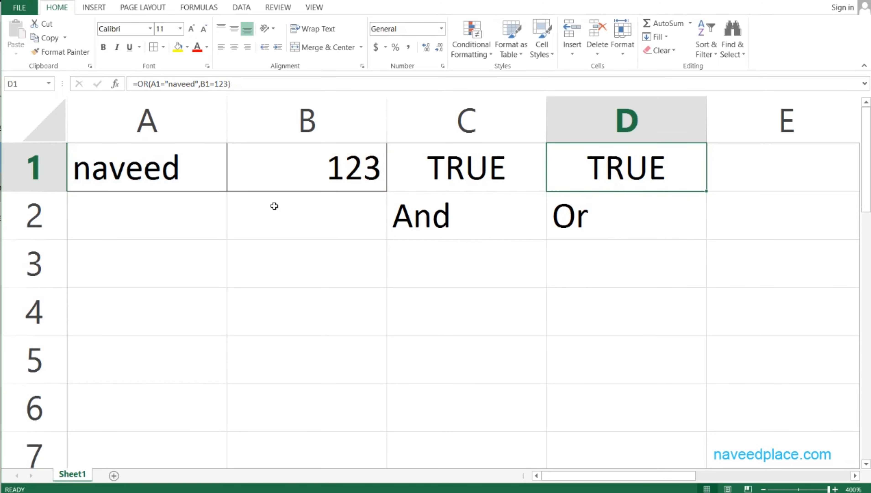
pyautogui.click(449, 221)
pyautogui.click(583, 225)
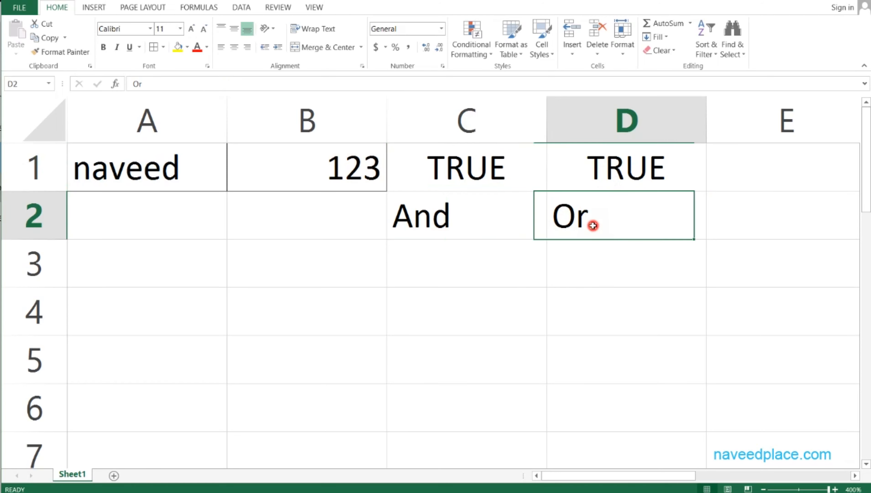